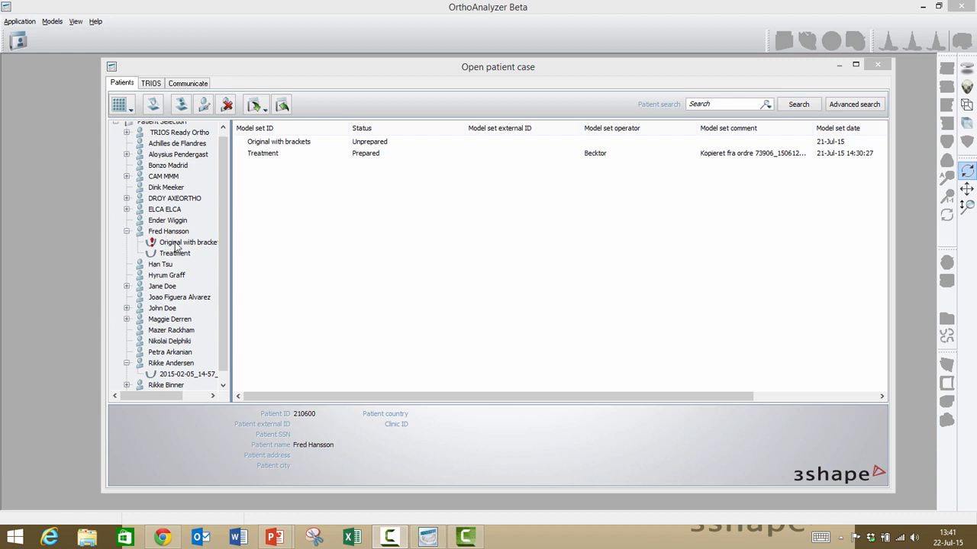
Step: Duplicate the patient's "Original with brackets" model set with the ID "new"
click(175, 243)
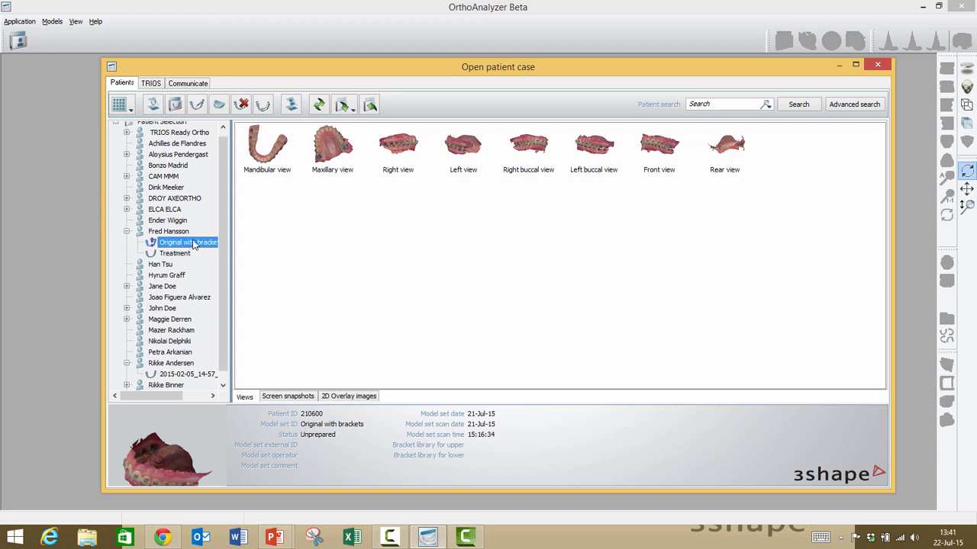
right_click(194, 244)
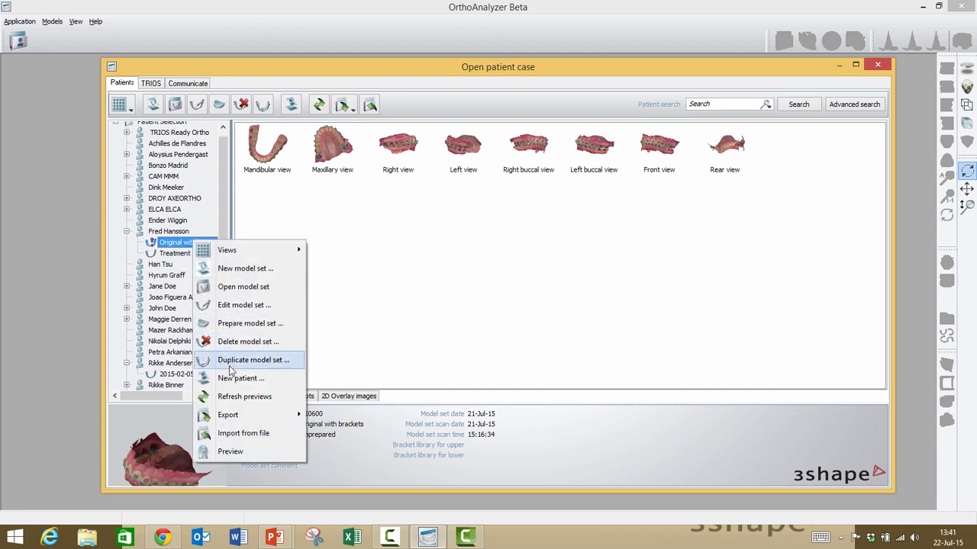
click(308, 330)
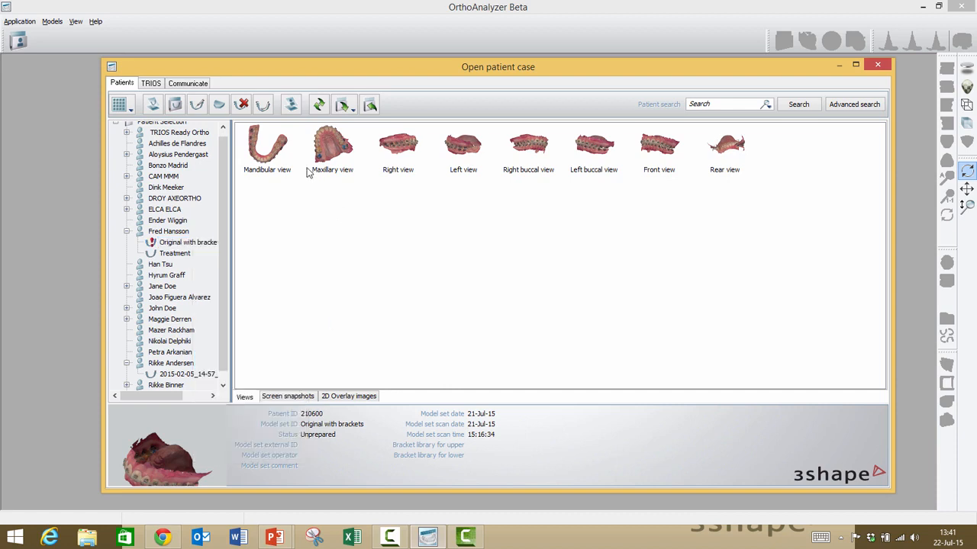
click(263, 106)
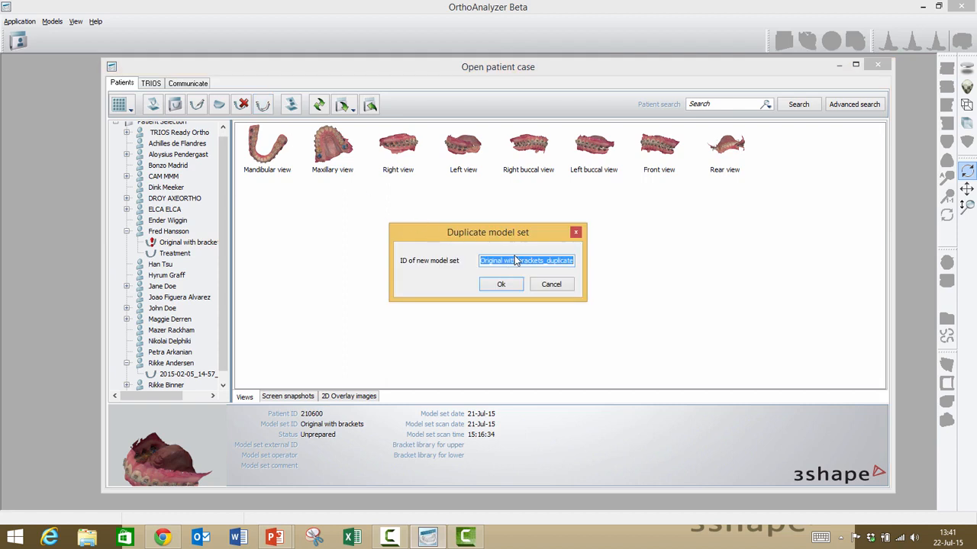
text(new)
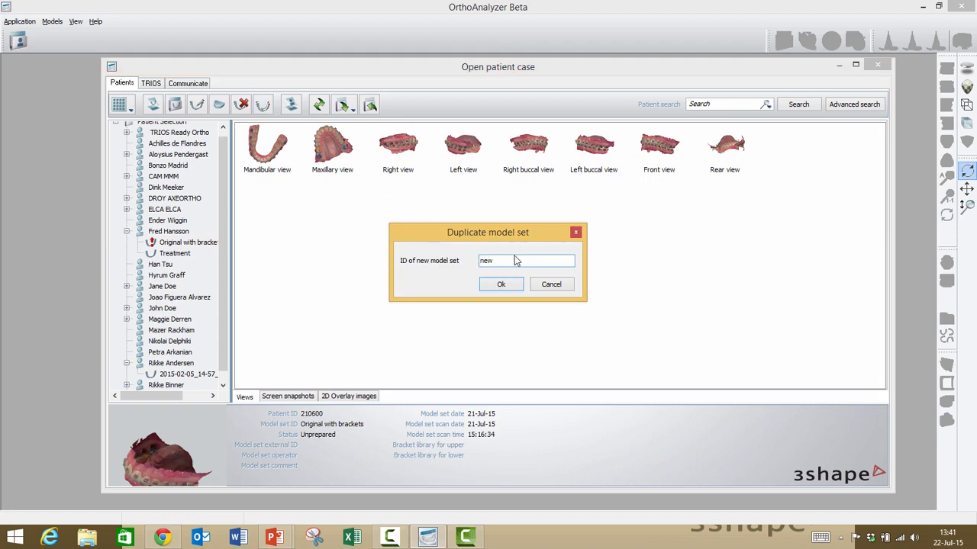
click(517, 284)
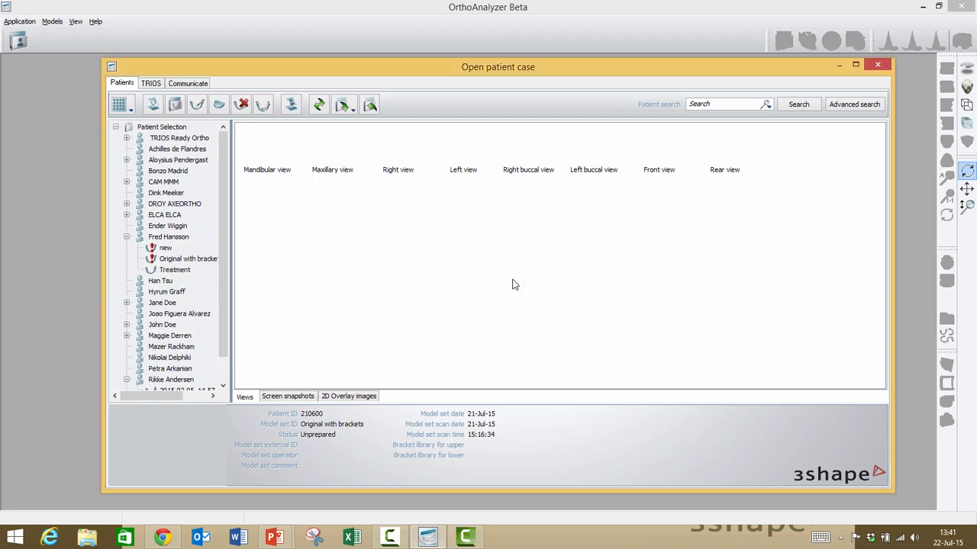
Step: Start preparing the duplicated model set "new" and go straight to the sculpting stage for the upper jaw
click(165, 249)
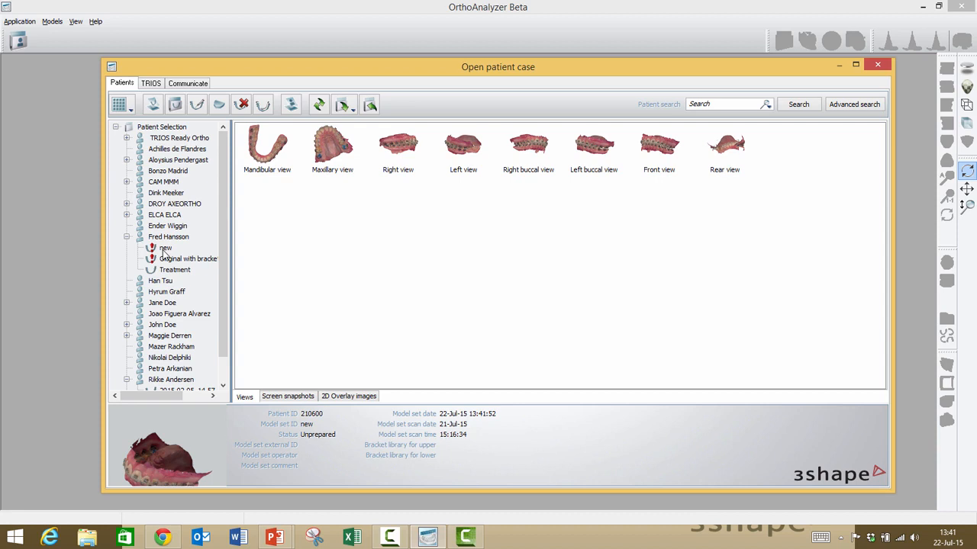
right_click(163, 251)
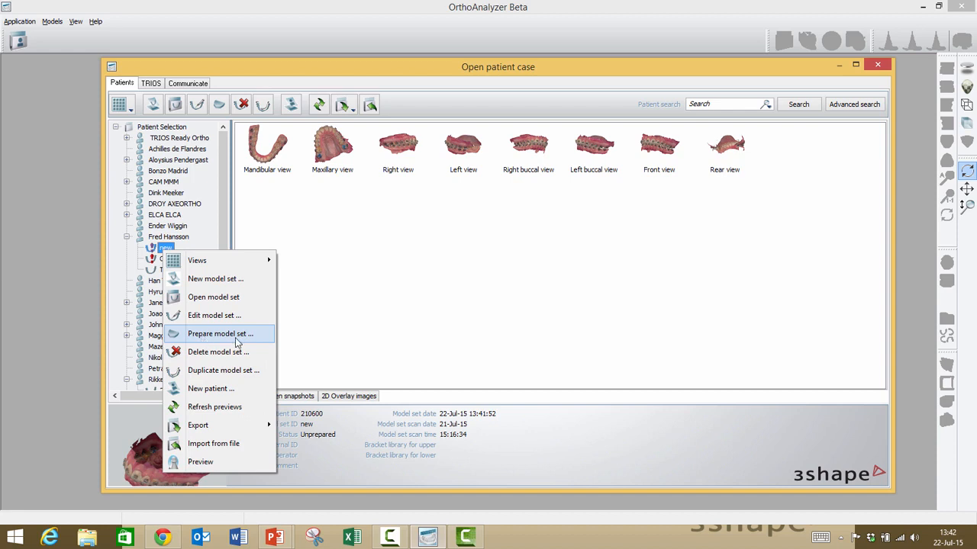
click(334, 306)
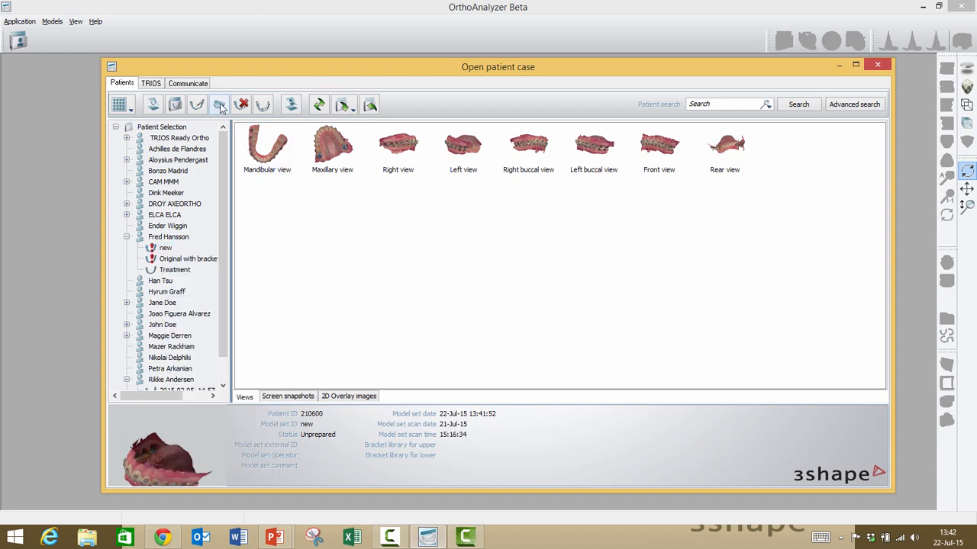
click(220, 106)
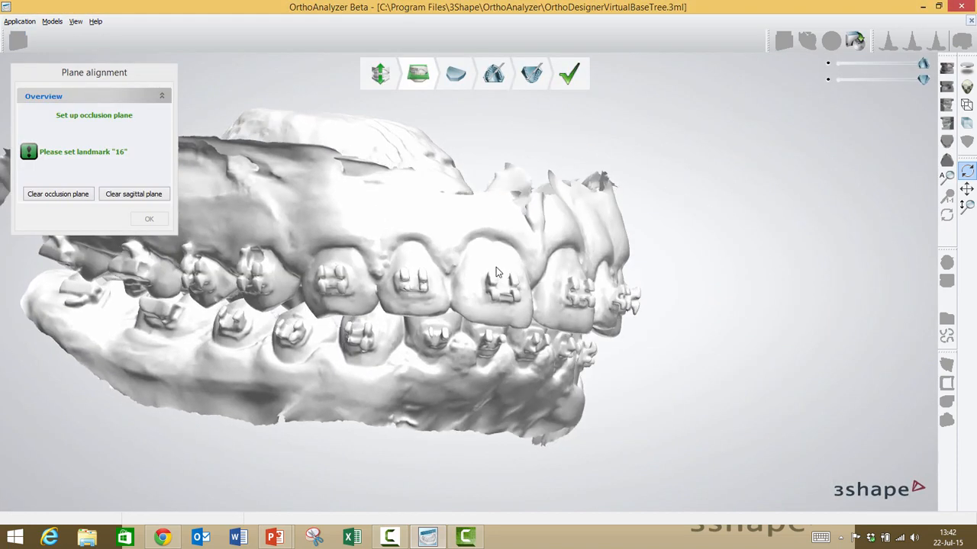
right_drag(445, 260, 406, 257)
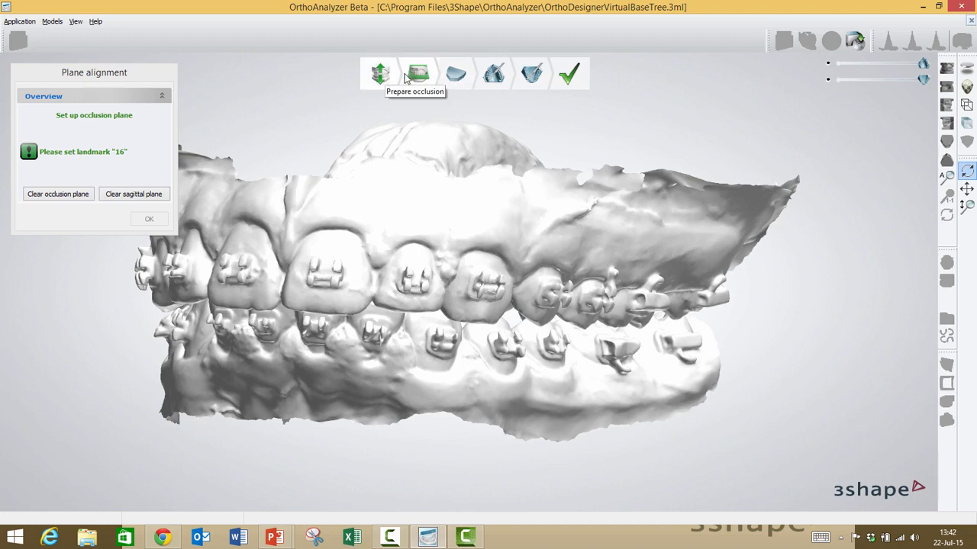
click(493, 76)
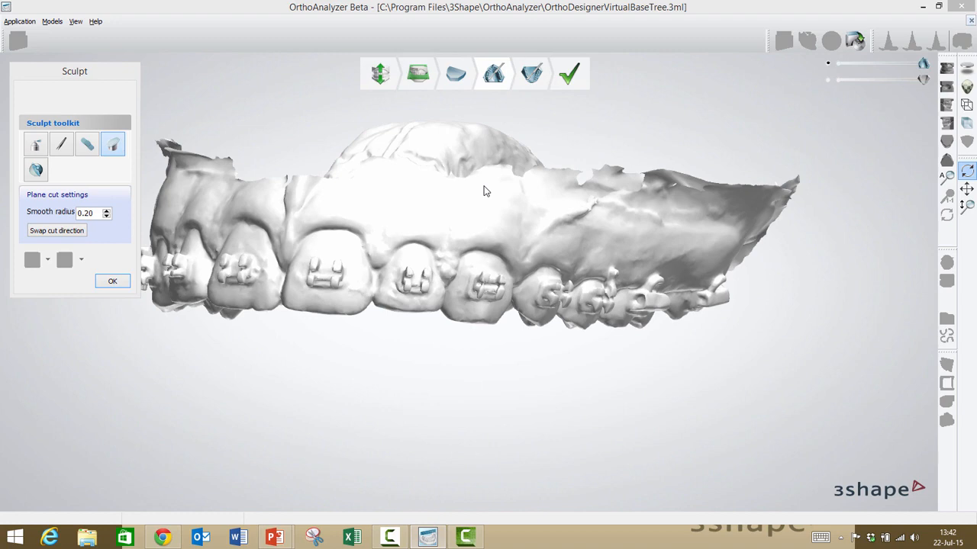
Step: Inspect the upper jaw with the scanner acquired texture shown, and return to the plain model display
right_drag(484, 190, 534, 251)
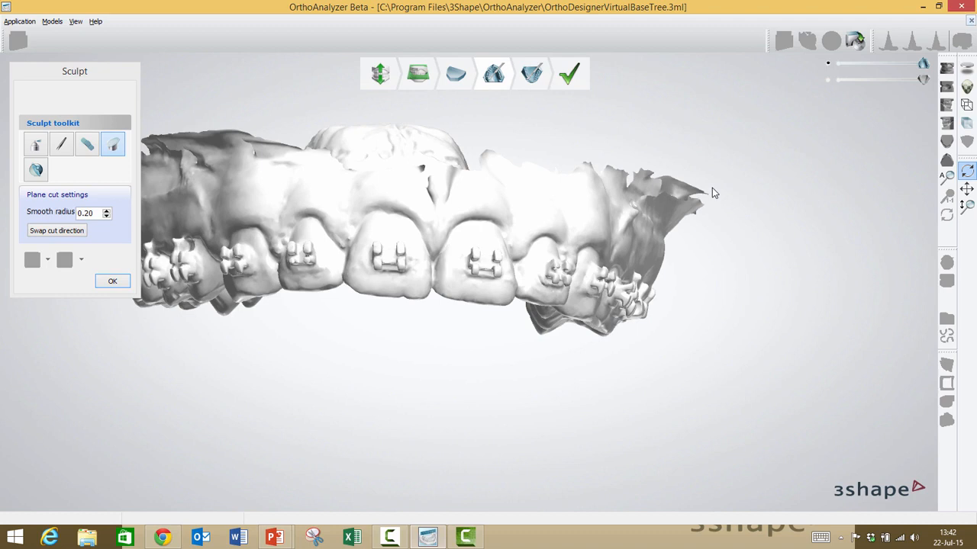
click(964, 89)
right_drag(745, 177, 722, 188)
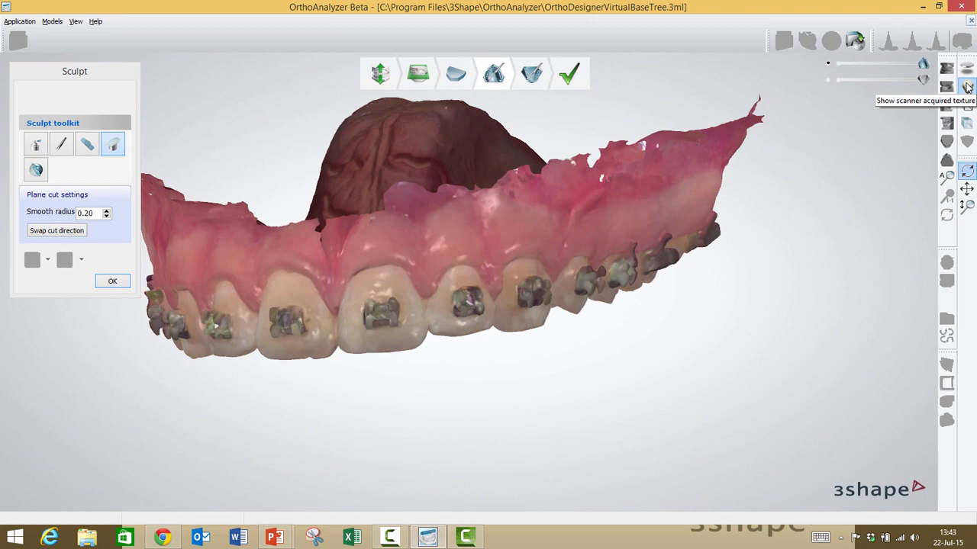
click(967, 88)
right_drag(505, 272, 546, 255)
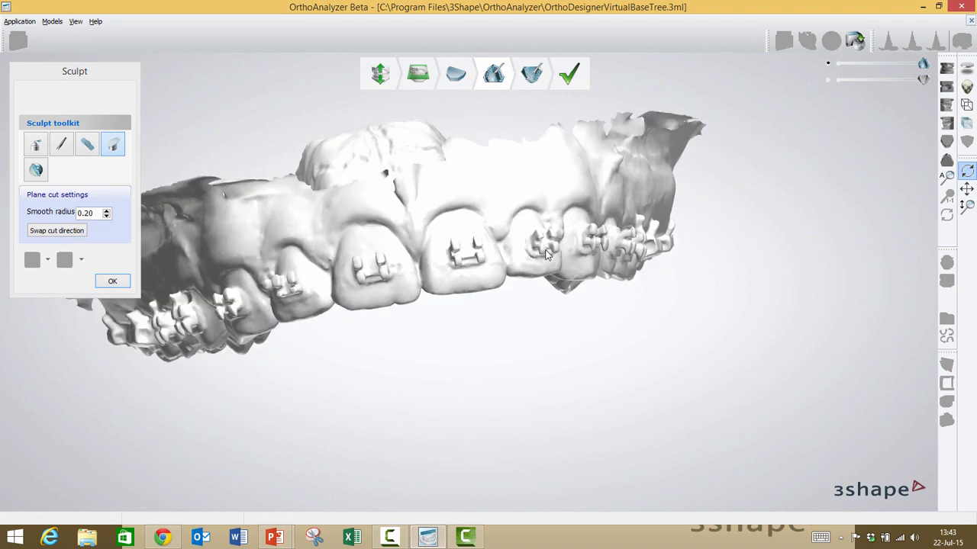
right_drag(410, 220, 503, 252)
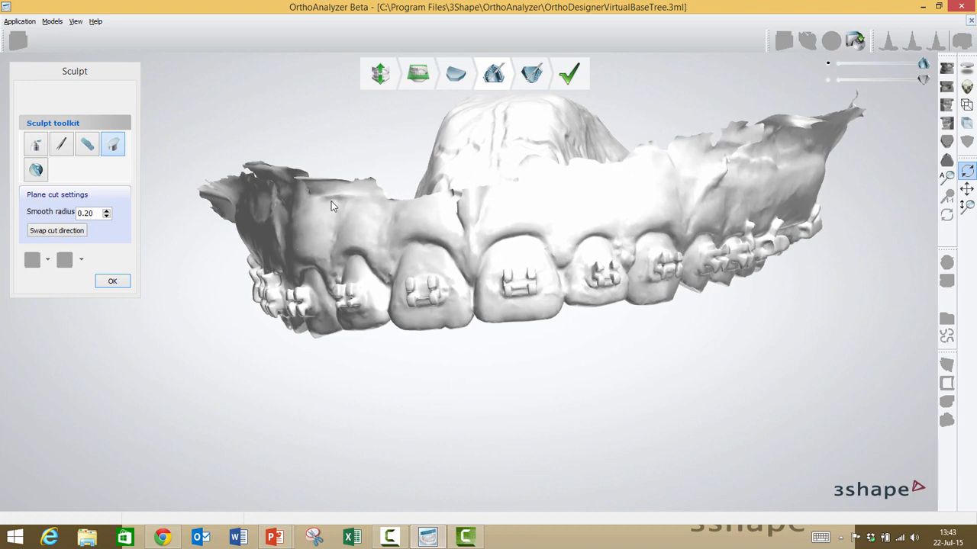
Step: Remove the bracket from the upper left central incisor by marking it with the Remove Artifacts tool at 0.574 mm
click(87, 145)
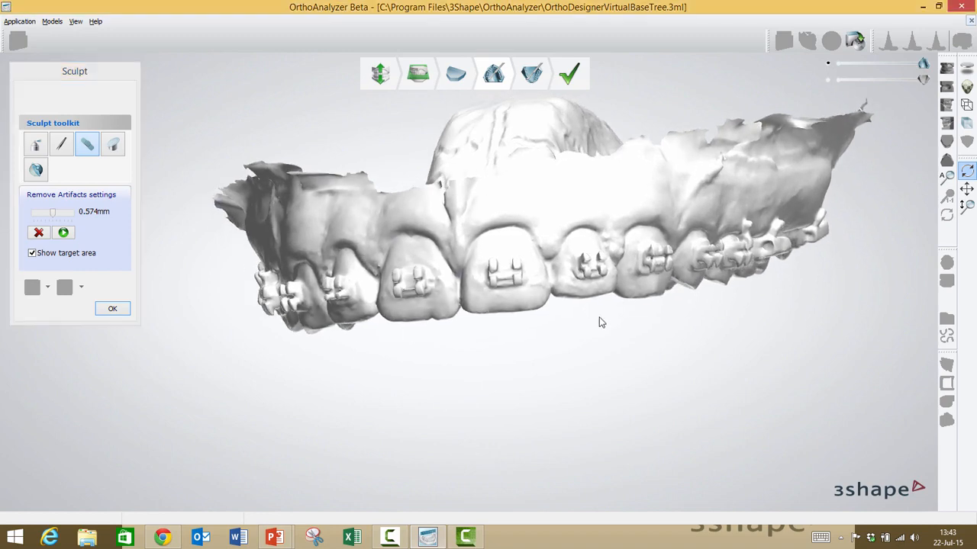
mouse_move(490, 288)
mouse_down()
mouse_move(524, 286)
mouse_move(516, 254)
mouse_move(495, 252)
mouse_move(489, 286)
mouse_move(487, 259)
mouse_up()
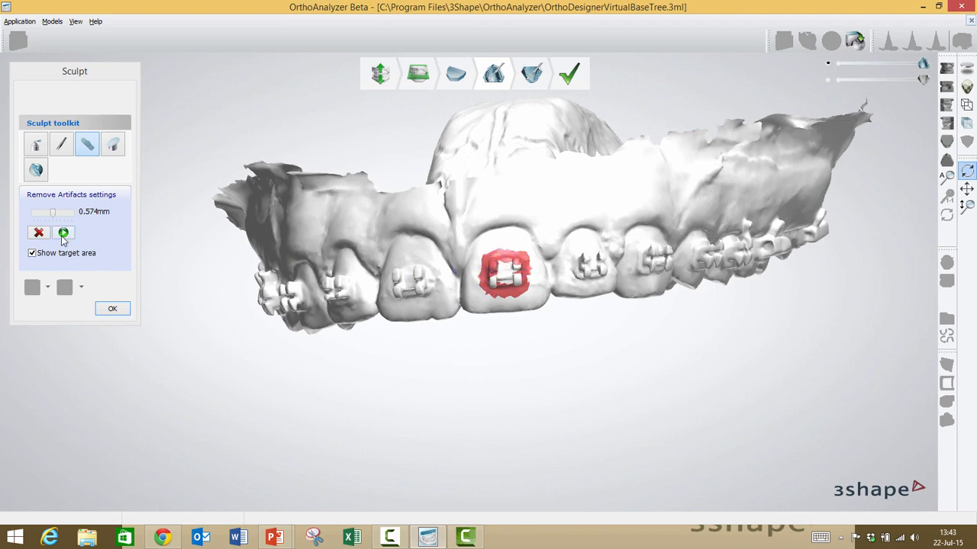
click(64, 233)
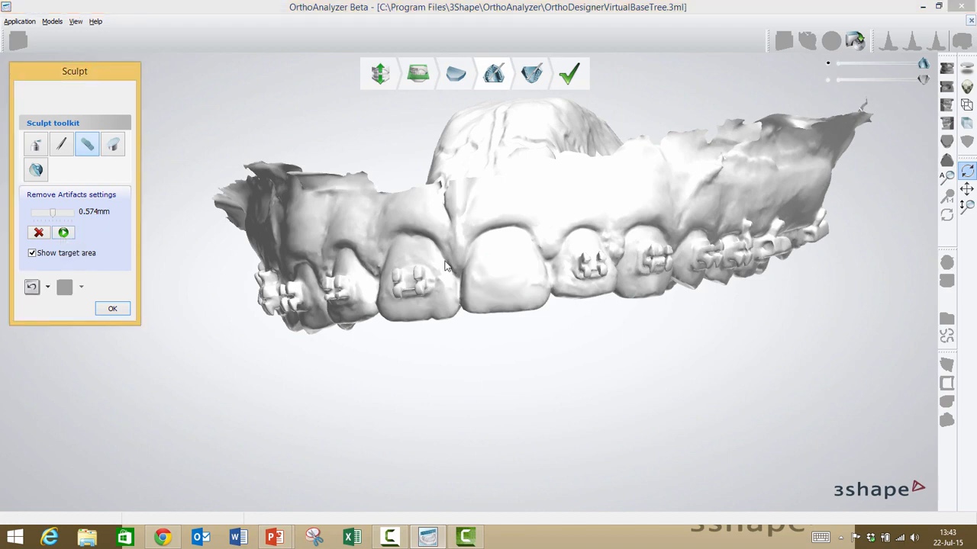
Step: Try removing the brackets from the upper right central incisor, lateral incisor and canine together with Remove Artifacts, and undo that removal
right_drag(543, 279, 569, 280)
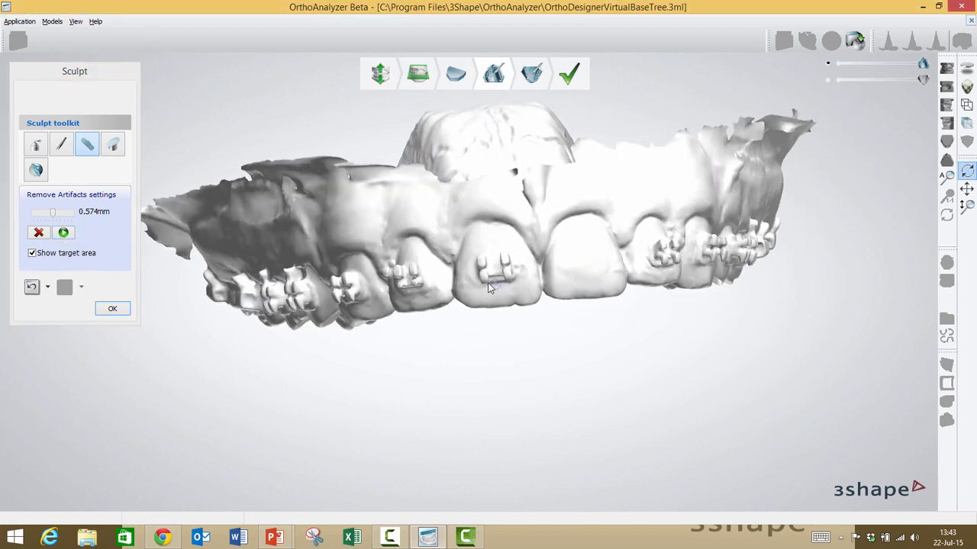
mouse_move(480, 284)
mouse_down()
mouse_move(519, 278)
mouse_move(493, 247)
mouse_move(477, 253)
mouse_move(474, 277)
mouse_move(516, 267)
mouse_move(513, 254)
mouse_move(496, 285)
mouse_up()
mouse_move(496, 285)
right_down()
mouse_move(523, 281)
mouse_move(514, 291)
right_up()
mouse_move(510, 297)
mouse_down()
mouse_move(535, 291)
mouse_move(536, 280)
mouse_move(518, 270)
mouse_move(500, 277)
mouse_move(503, 296)
mouse_up()
right_drag(504, 296, 545, 288)
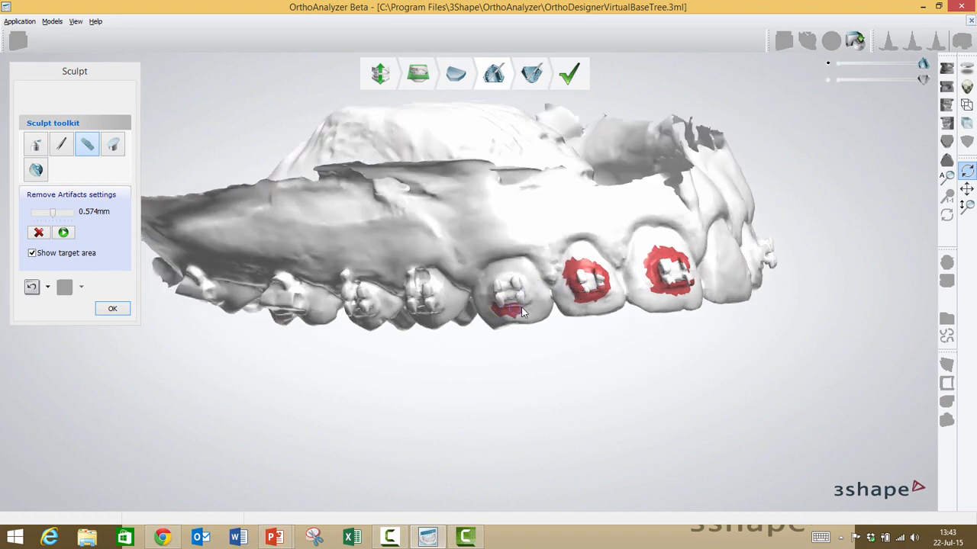
mouse_move(521, 286)
mouse_down()
mouse_move(502, 276)
mouse_move(491, 289)
mouse_move(502, 315)
mouse_up()
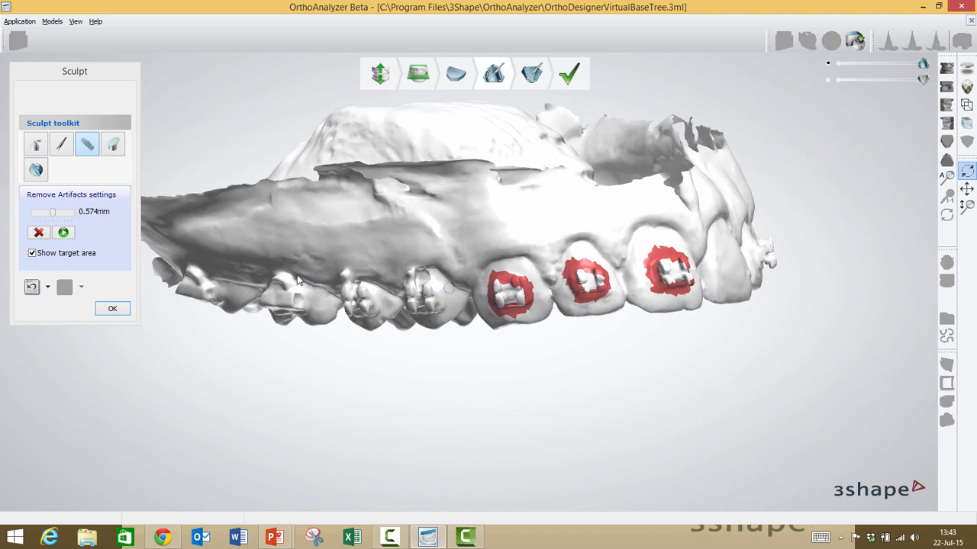
click(63, 233)
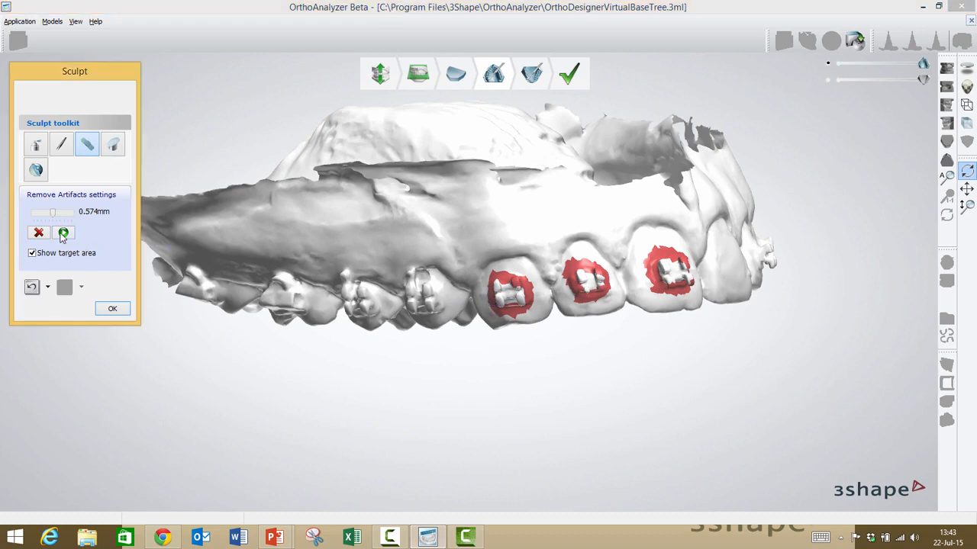
click(32, 288)
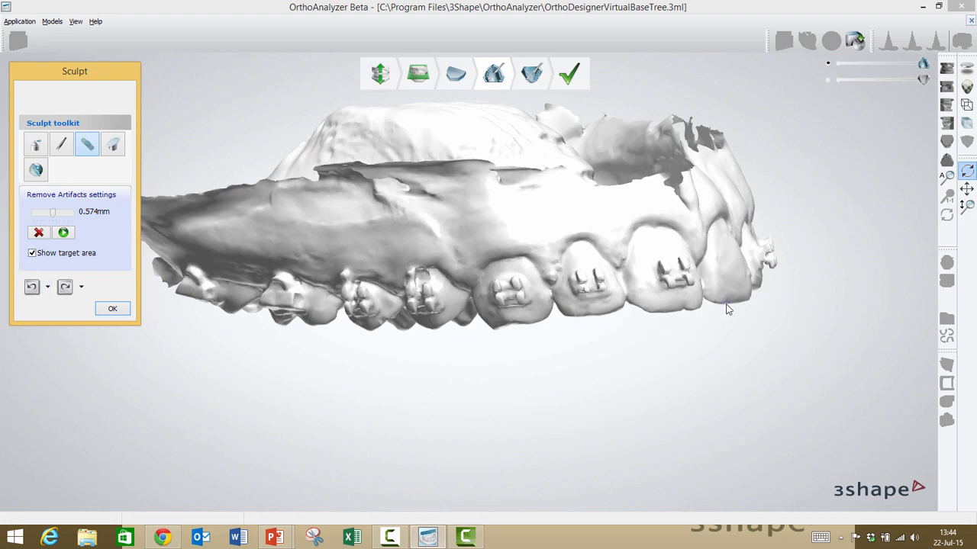
Step: Smooth the former bracket area on the upper left central incisor using the wax knife in smoothing mode
right_drag(727, 309, 661, 316)
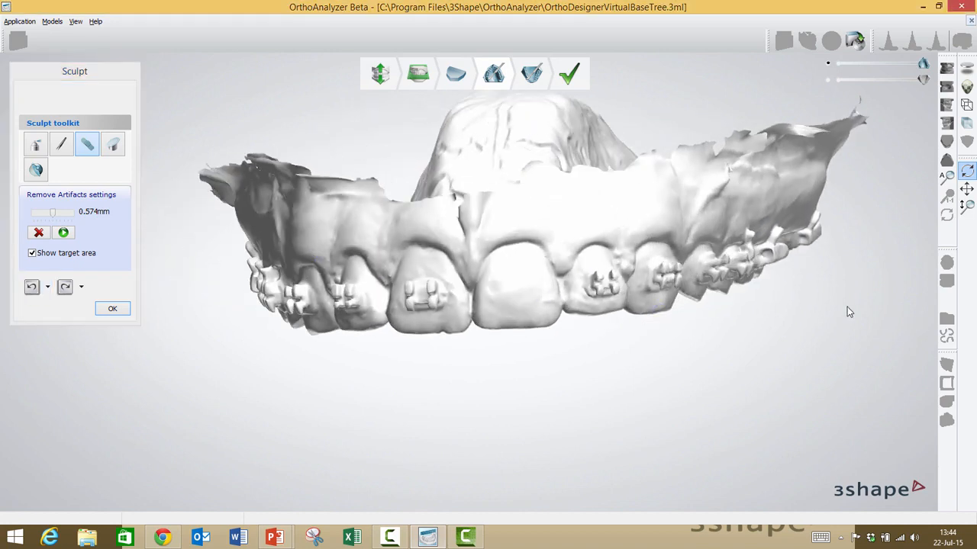
right_drag(778, 256, 773, 249)
right_drag(613, 252, 572, 259)
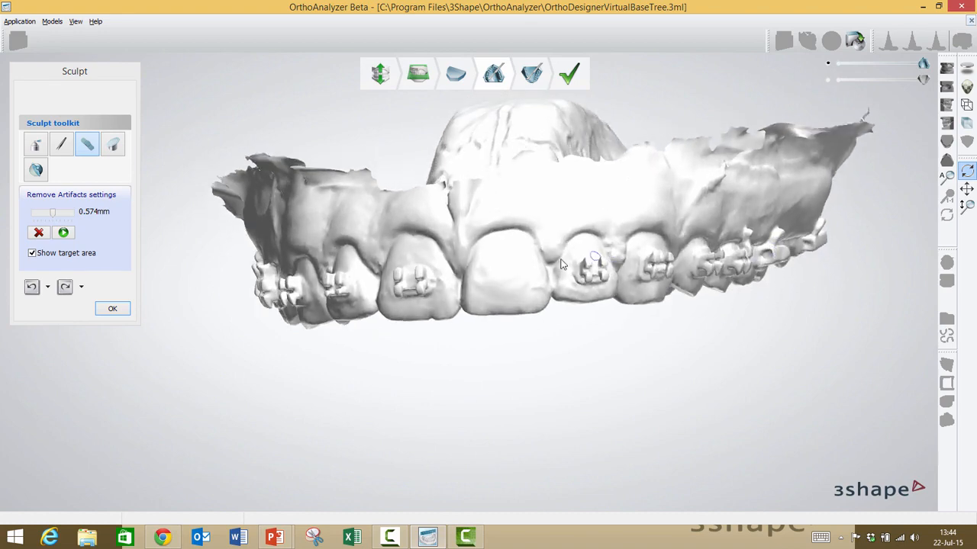
click(35, 147)
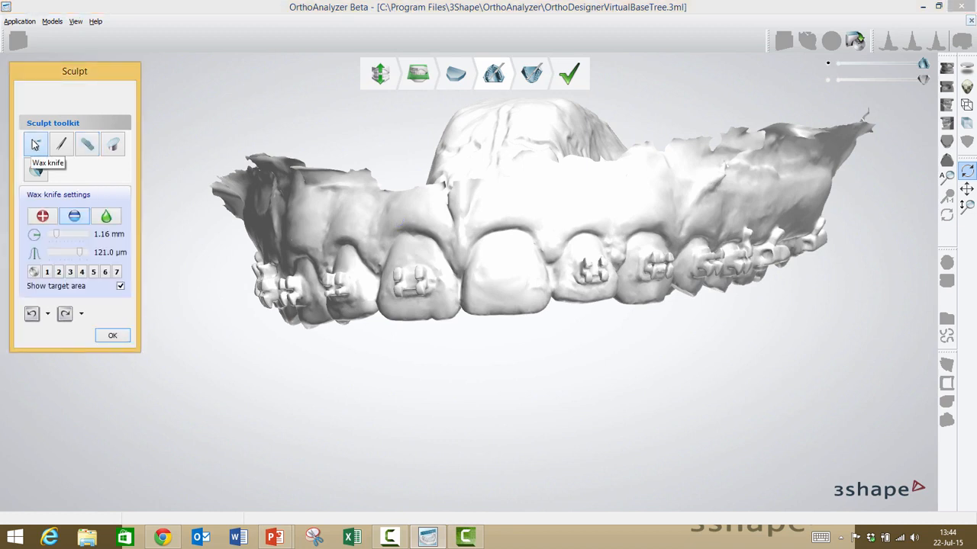
click(106, 218)
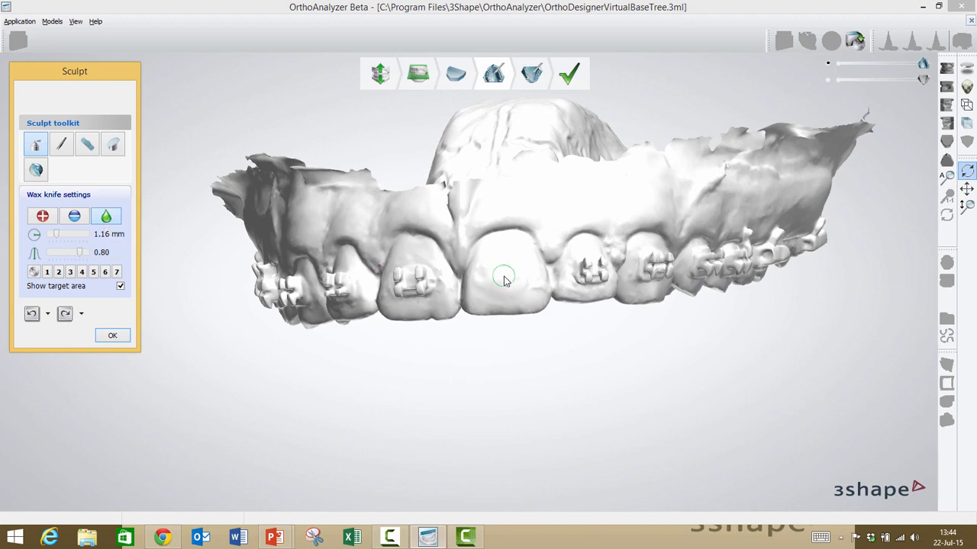
mouse_move(489, 304)
mouse_down()
mouse_move(528, 268)
mouse_move(540, 283)
mouse_move(507, 252)
mouse_move(476, 289)
mouse_move(493, 261)
mouse_move(498, 270)
mouse_up()
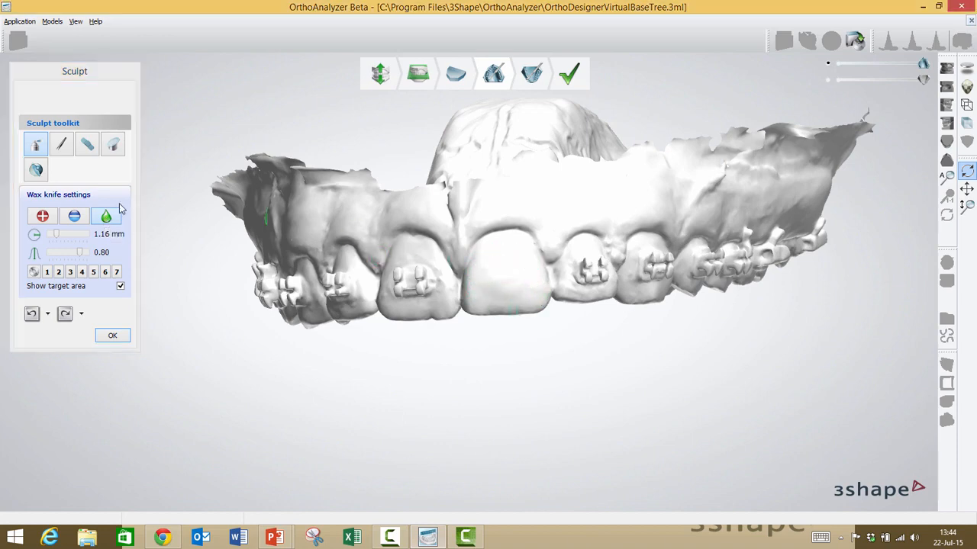
Step: Increase the wax knife radius to 2.12 mm and smooth across the upper left central incisor's front surface again
click(75, 234)
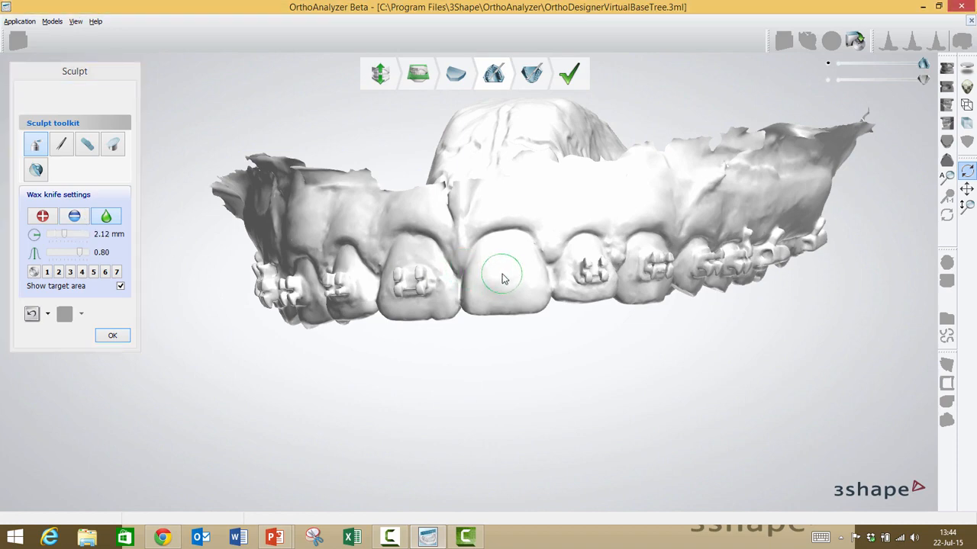
mouse_move(484, 281)
mouse_down()
mouse_move(512, 255)
mouse_move(481, 283)
mouse_move(514, 262)
mouse_move(523, 286)
mouse_up()
mouse_move(524, 291)
right_down()
mouse_move(573, 268)
mouse_move(528, 289)
right_up()
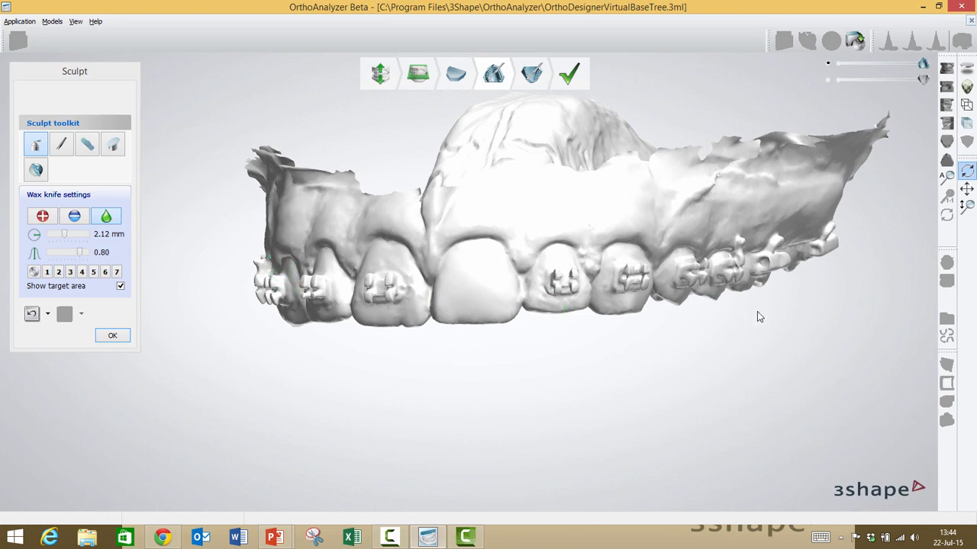
right_drag(757, 294, 781, 293)
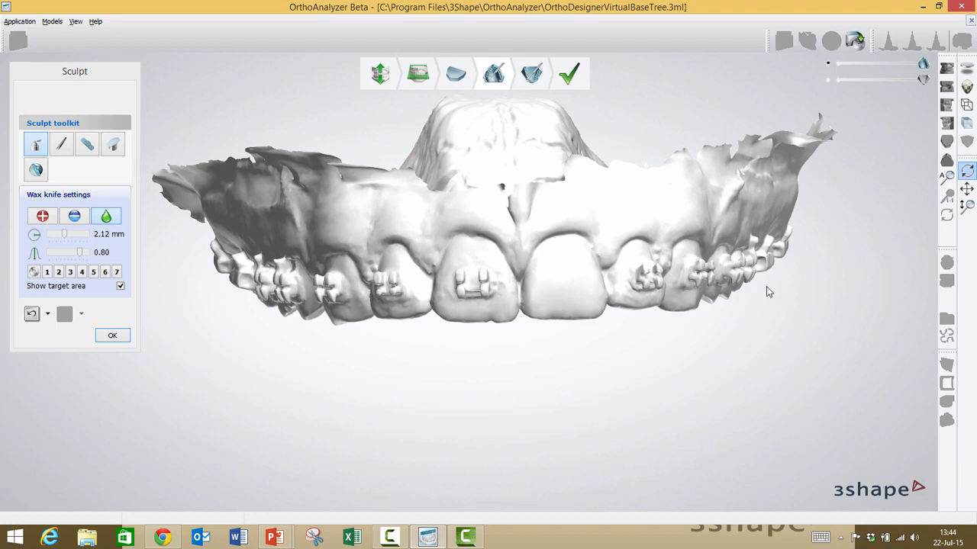
Step: Examine the sculpted upper jaw with the scanner acquired texture shown, and switch back to the plain model
click(946, 91)
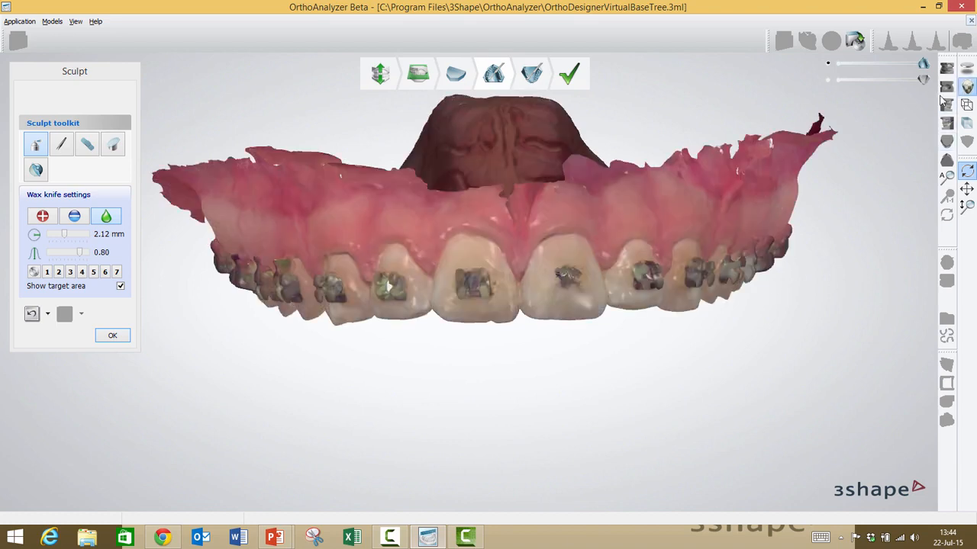
right_drag(719, 232, 718, 211)
right_drag(678, 228, 763, 200)
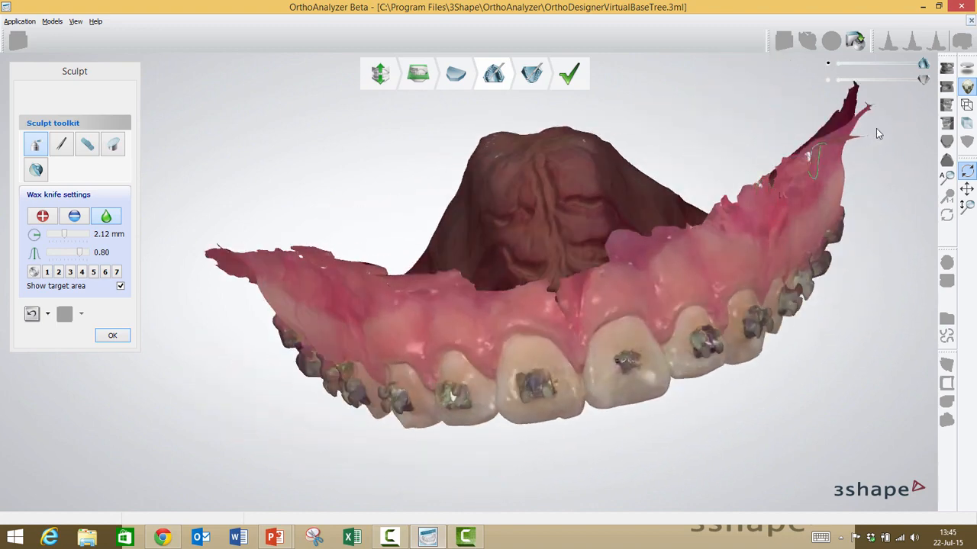
click(947, 140)
right_drag(773, 326, 760, 309)
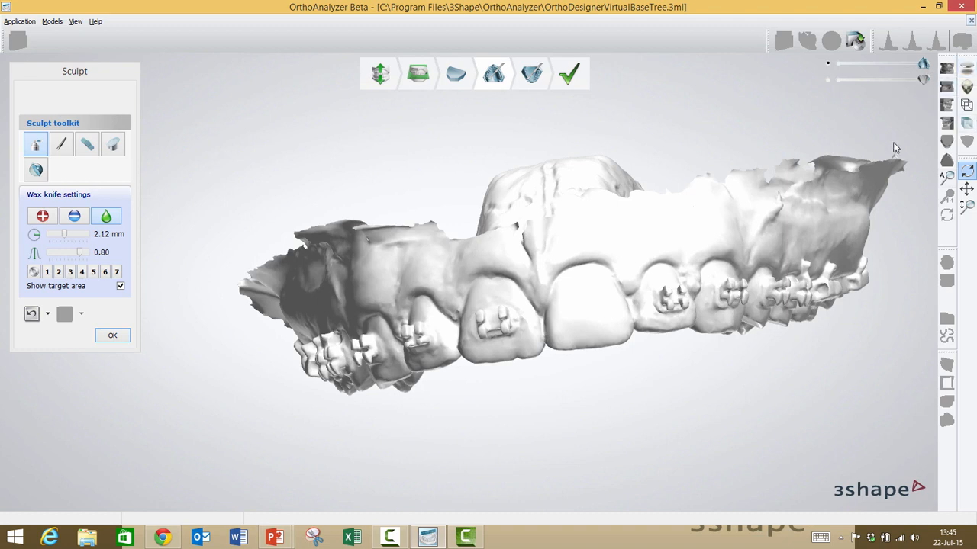
Step: Close the sculpted model set without saving the changes
click(971, 21)
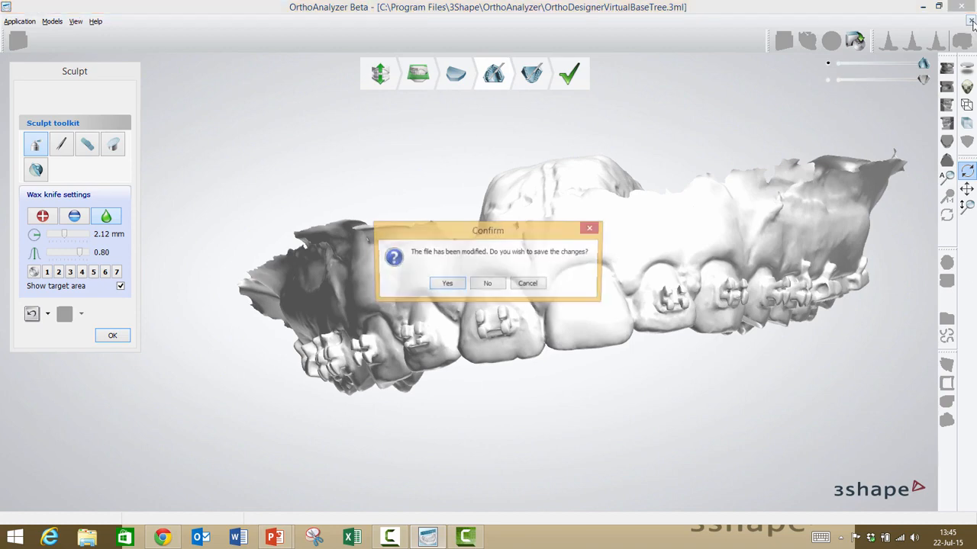
click(487, 284)
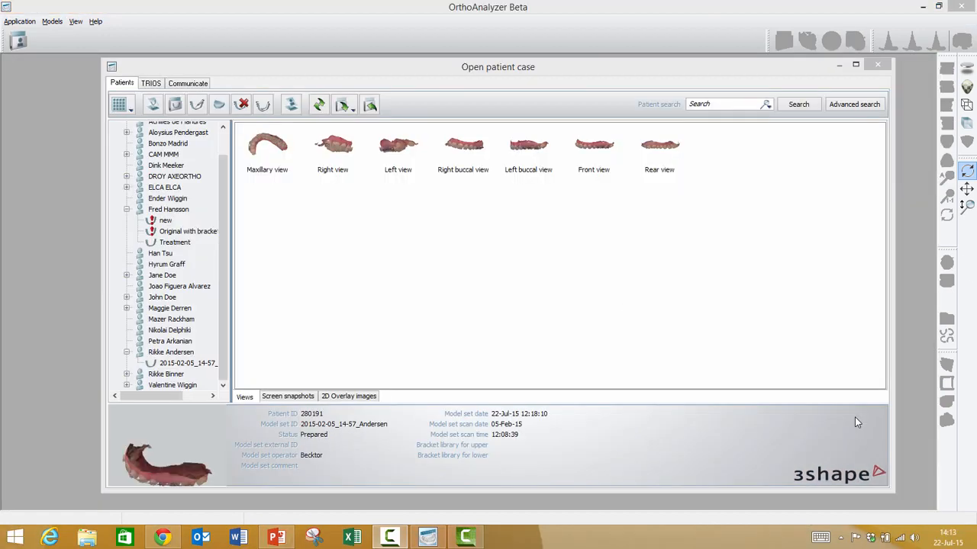
Step: Duplicate the patient's model set dated 2015-02-05, giving the copy the ID "new"
click(174, 364)
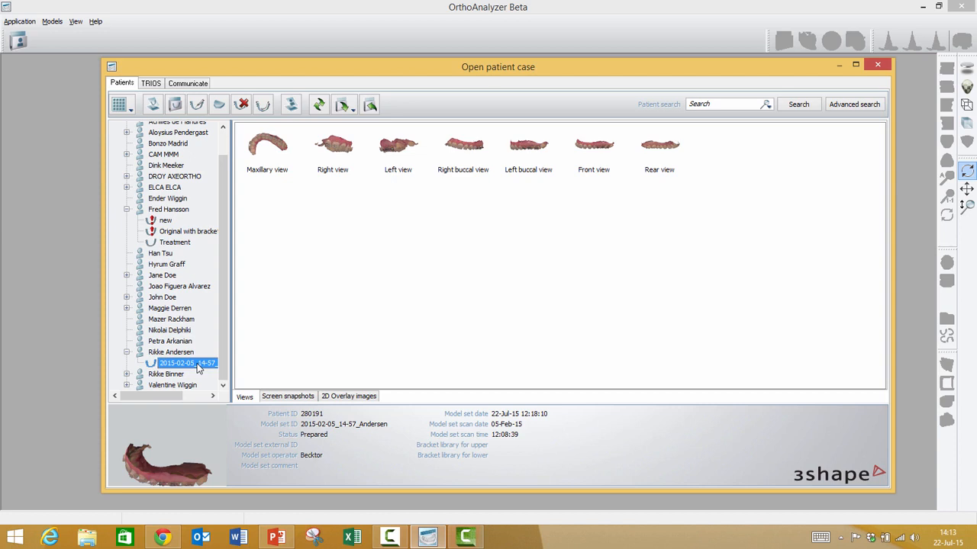
right_click(198, 368)
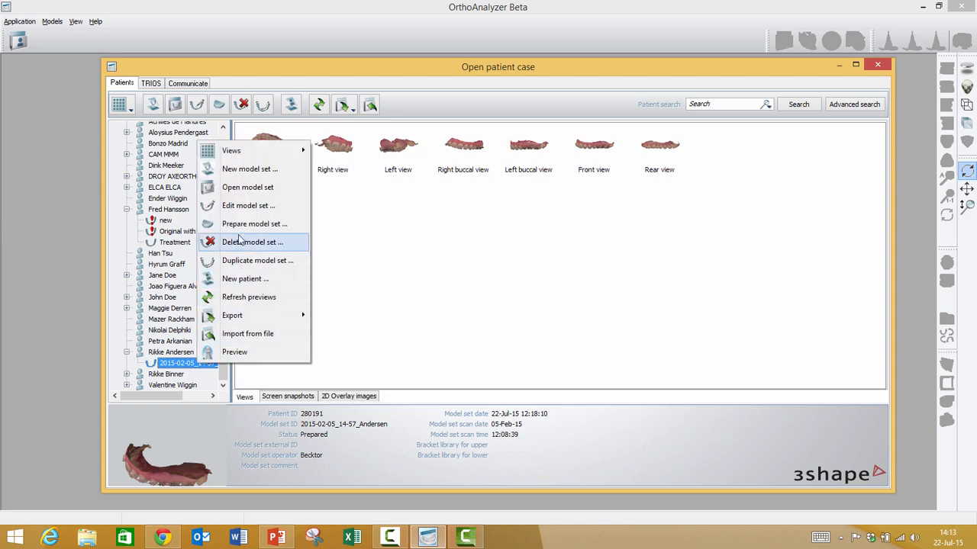
click(256, 260)
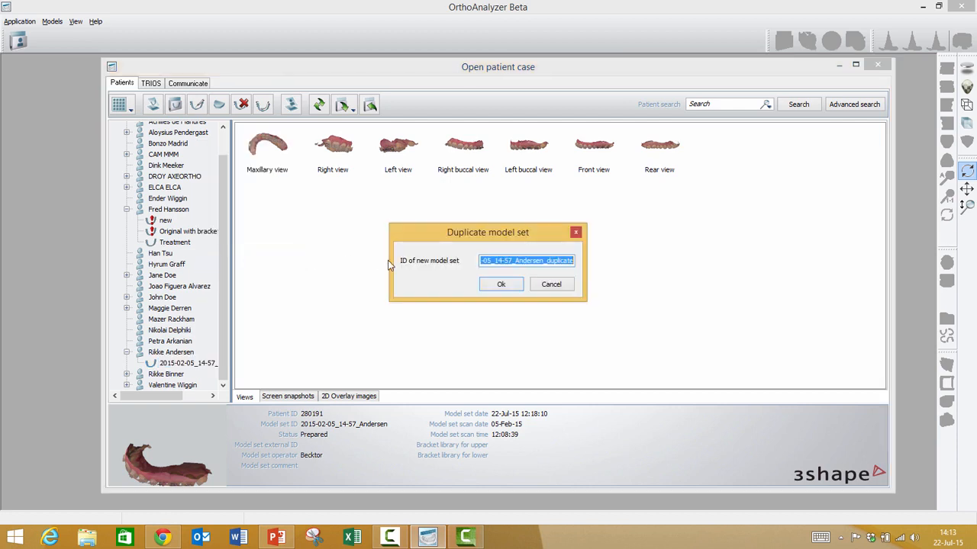
text(new)
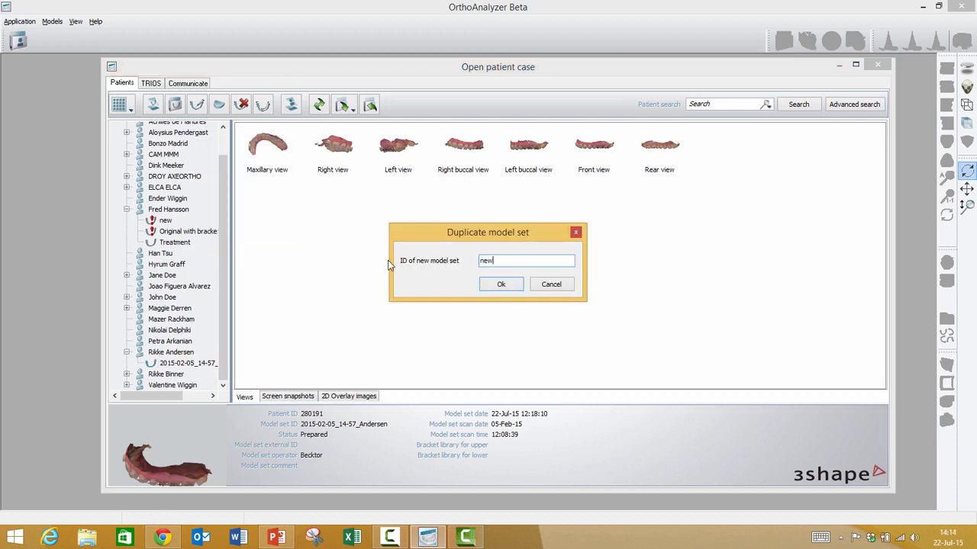
key(Return)
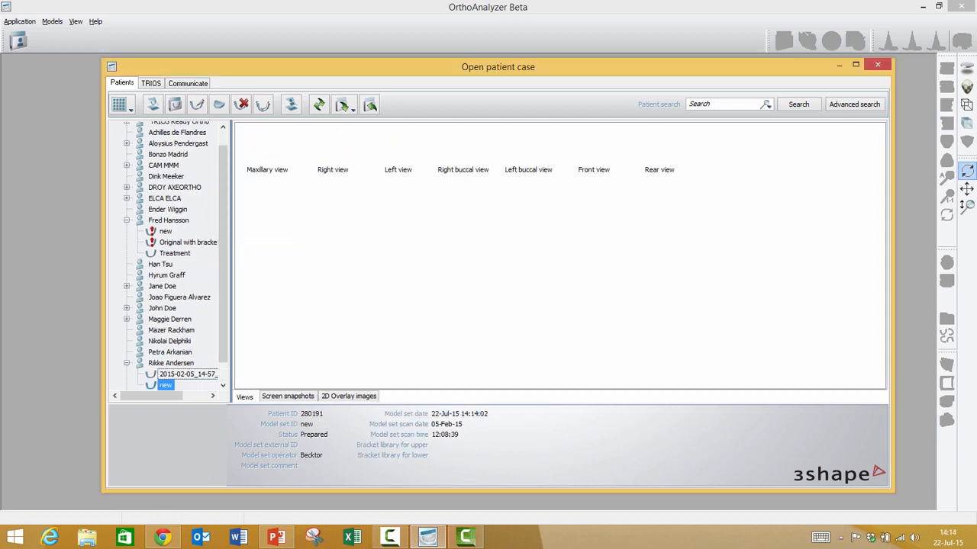
Step: Start preparing the duplicated model set "new" and go straight to the sculpting stage
right_click(165, 385)
click(212, 245)
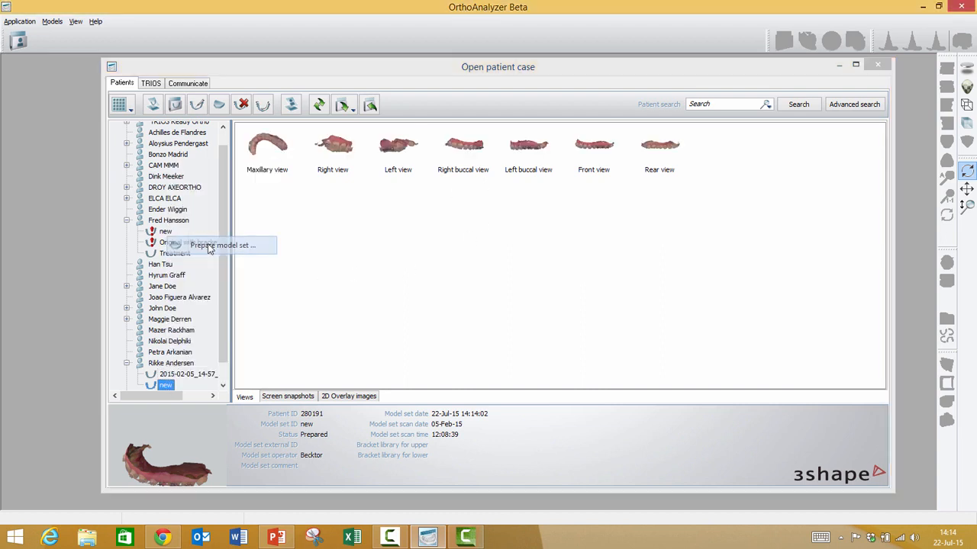
click(496, 285)
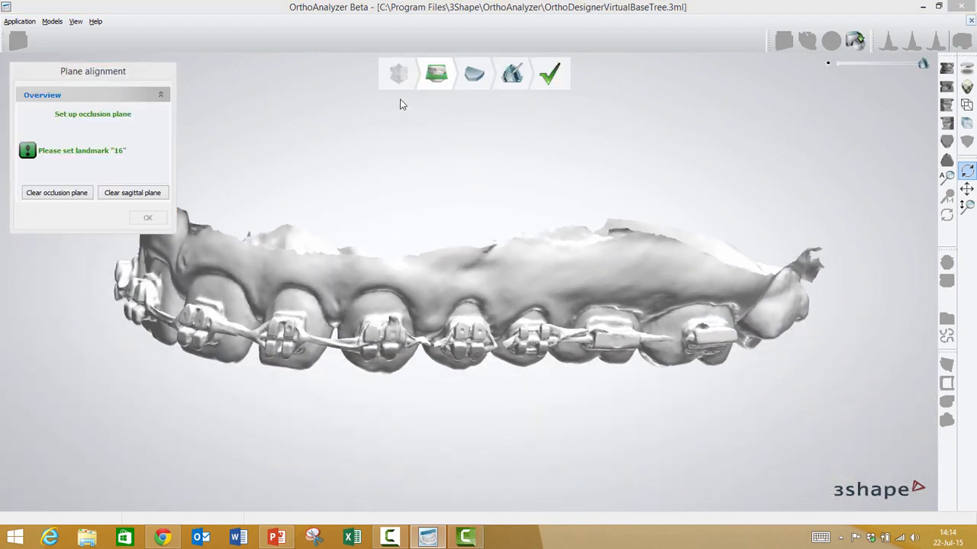
click(513, 74)
Step: Cut the bracket off the upper left lateral incisor with a plane cut across its base, using a 0.20 smooth radius
mouse_move(458, 314)
right_down()
mouse_move(475, 190)
mouse_move(474, 253)
right_up()
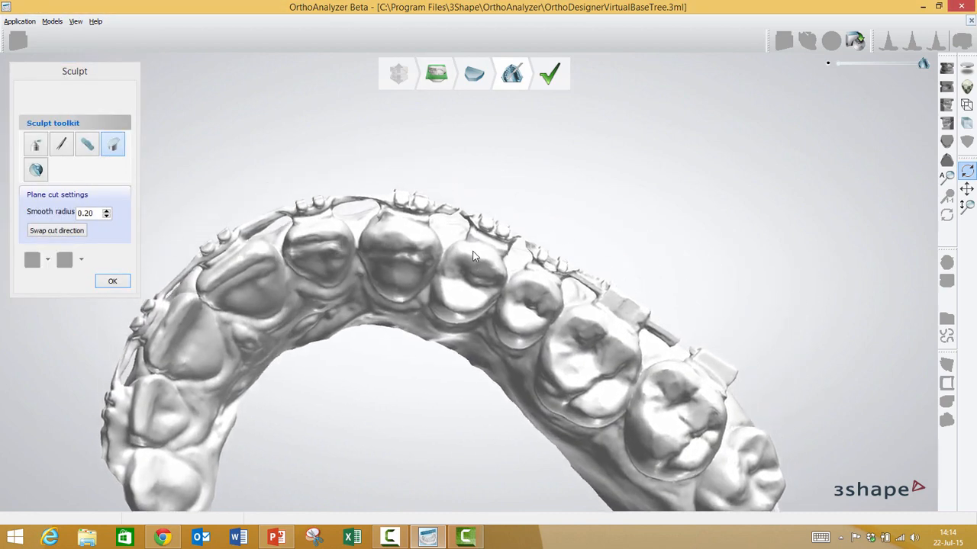
scroll(459, 264, up, 4)
right_drag(361, 272, 557, 264)
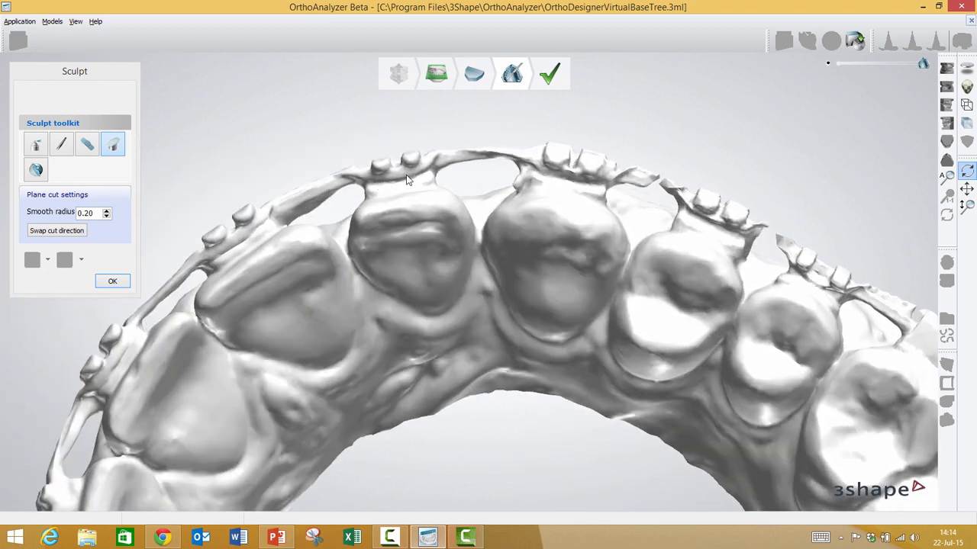
click(113, 147)
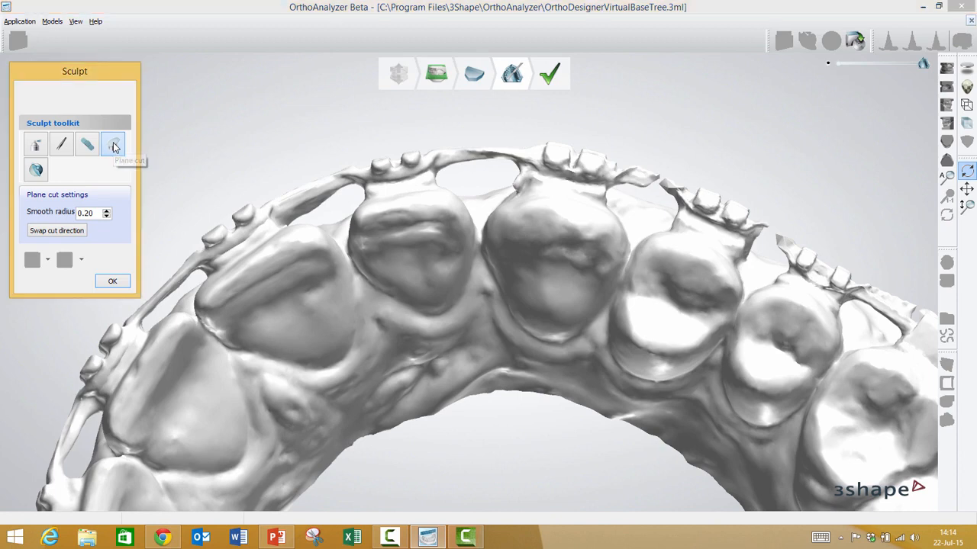
click(359, 191)
drag(358, 191, 448, 176)
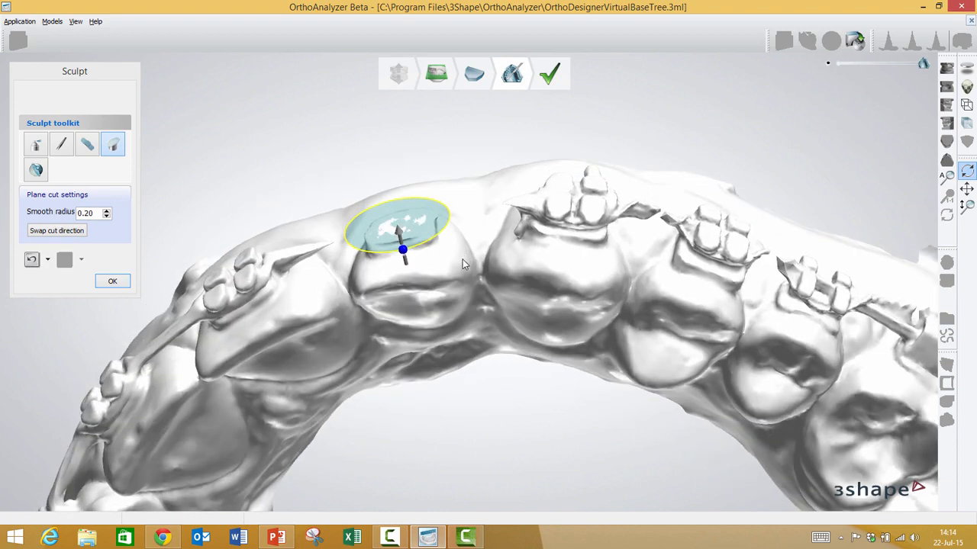
right_drag(459, 251, 470, 283)
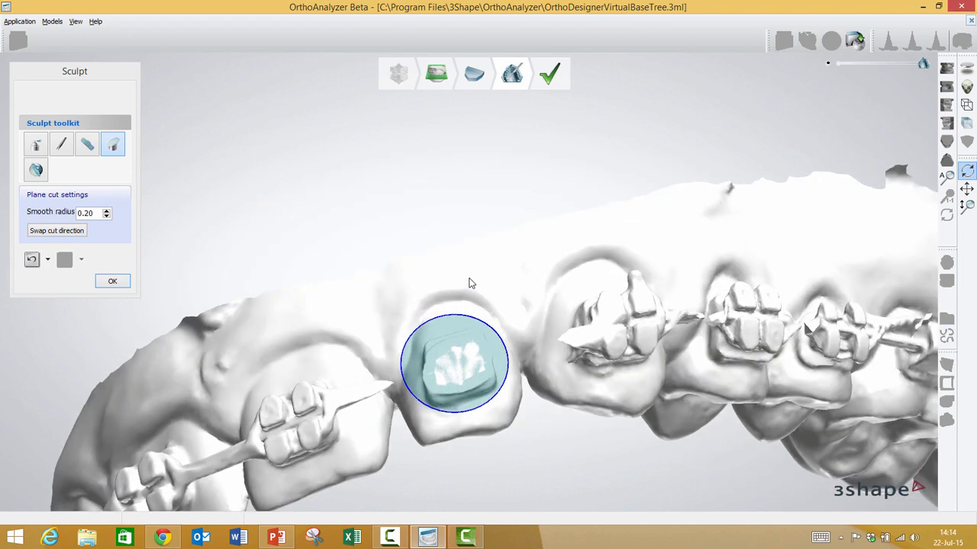
Step: Mark the outline of the leftover bracket base on the upper left lateral incisor and remove it with Remove Artifacts at 0.574 mm
click(88, 145)
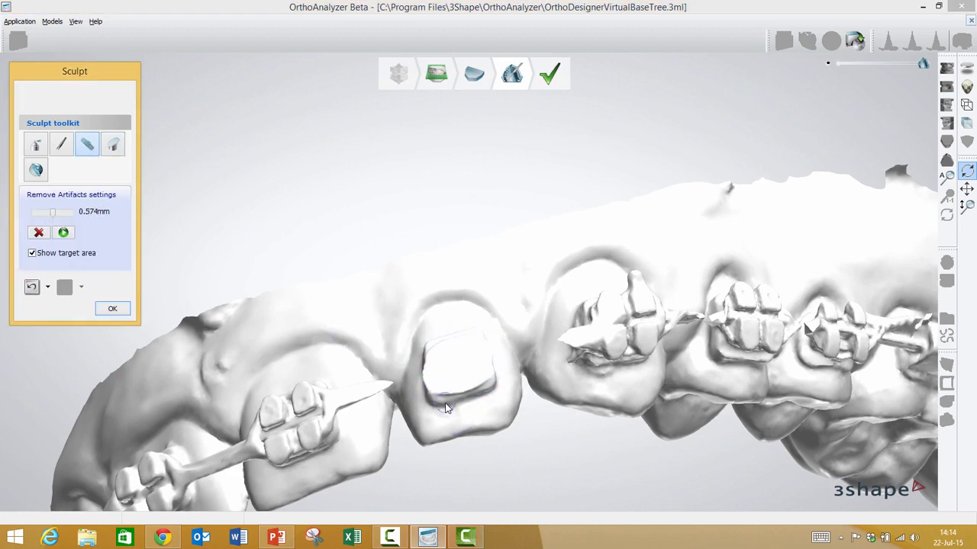
mouse_move(446, 404)
right_down()
mouse_move(438, 443)
mouse_move(441, 431)
right_up()
mouse_move(449, 425)
mouse_down()
mouse_move(496, 414)
mouse_move(501, 388)
mouse_up()
mouse_move(487, 349)
mouse_down()
mouse_move(459, 336)
mouse_move(426, 364)
mouse_move(421, 408)
mouse_move(435, 422)
mouse_up()
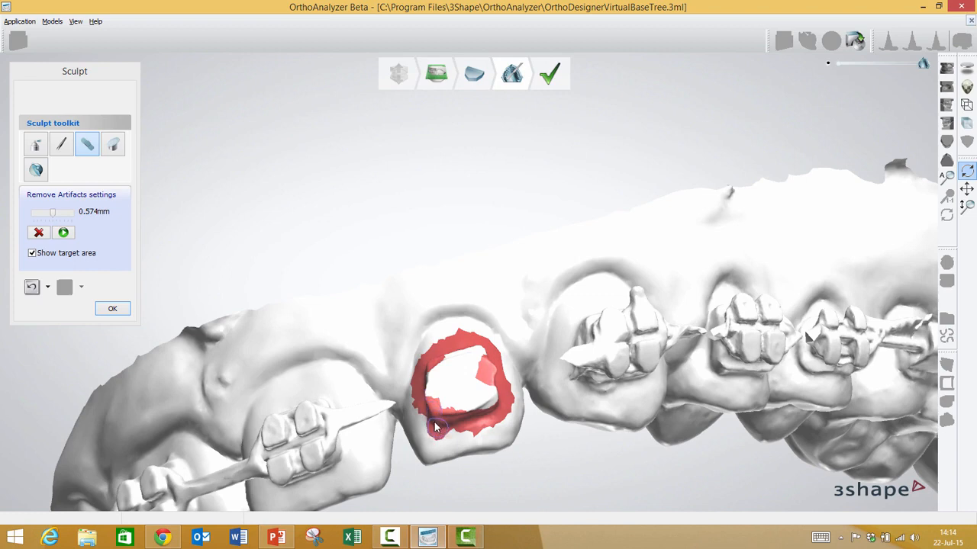
click(64, 233)
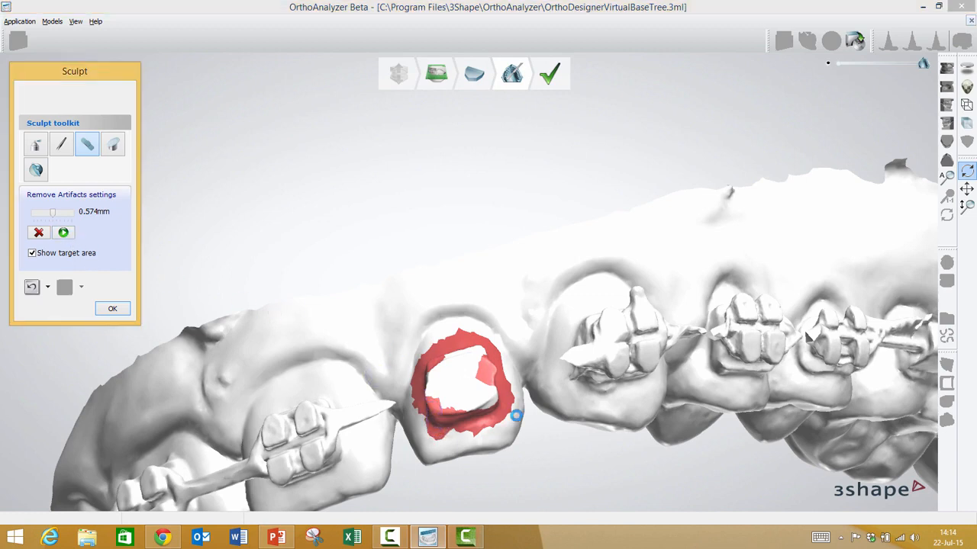
Step: Smooth the upper left lateral incisor's front surface with the wax knife in smoothing mode and inspect it from the side
click(35, 146)
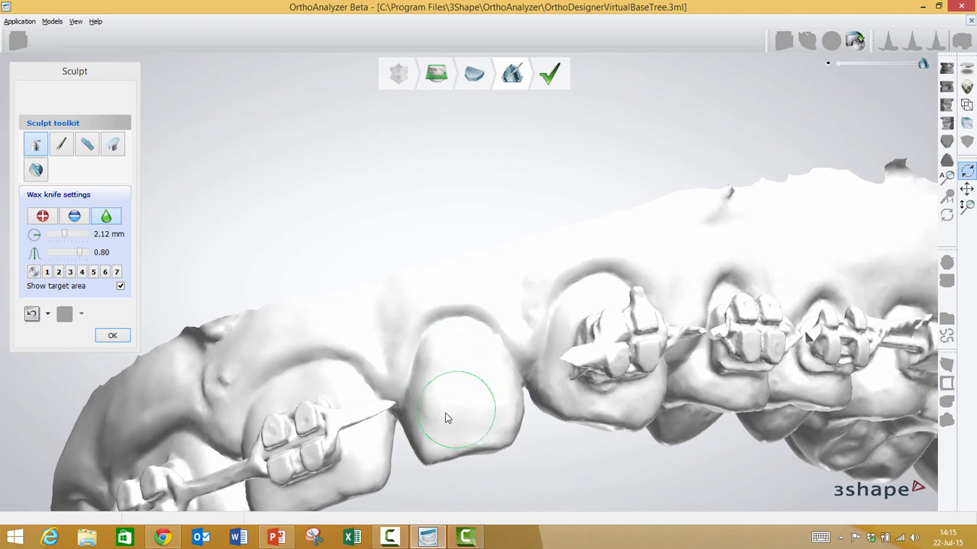
right_drag(455, 366, 440, 331)
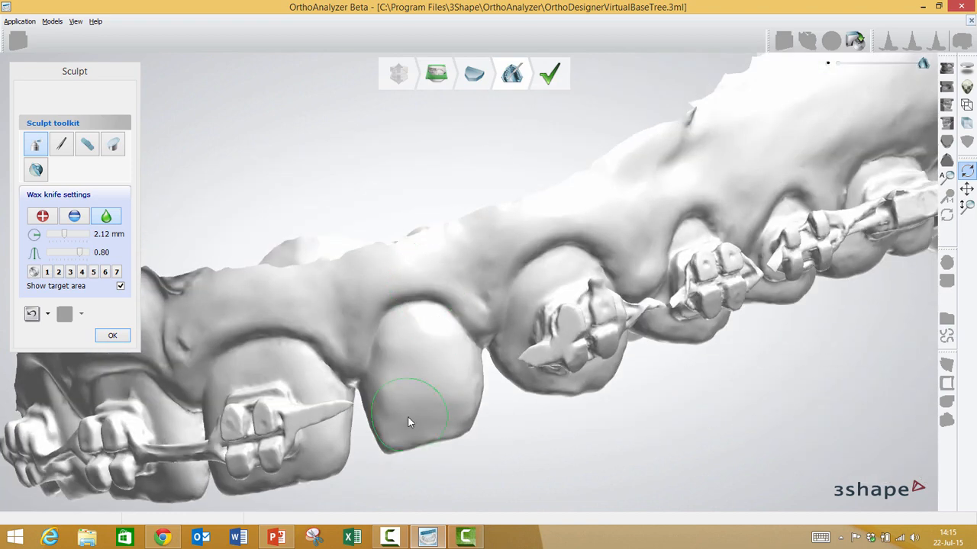